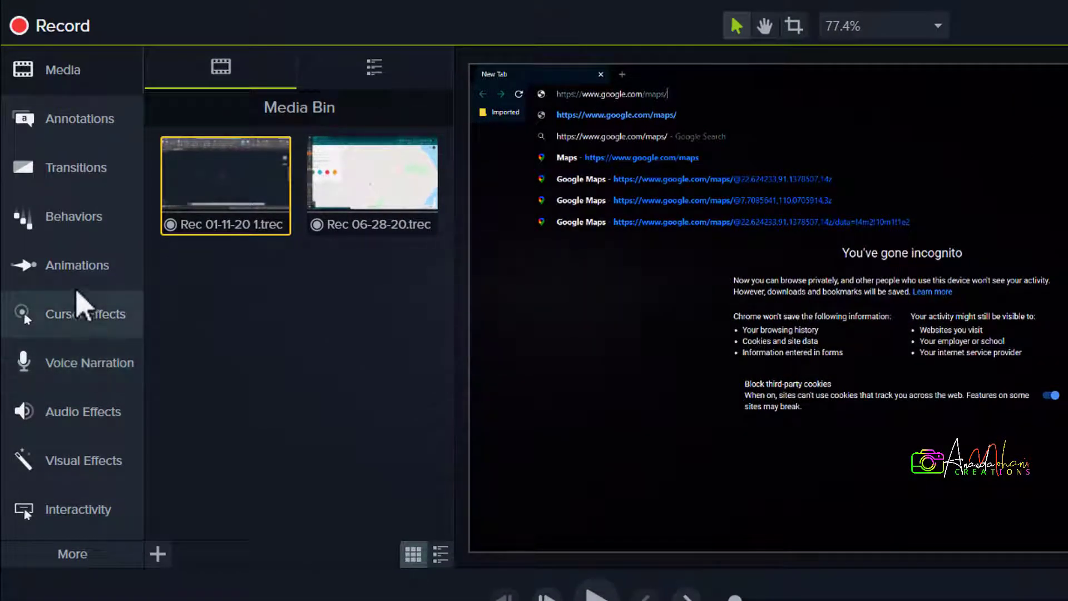
left_click(81, 264)
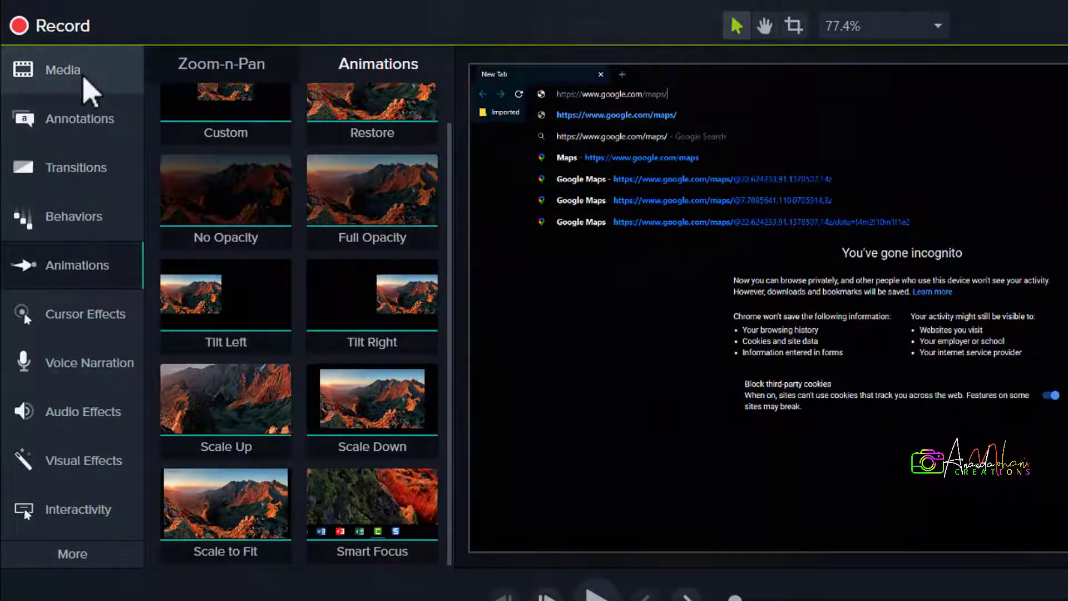
left_click(82, 78)
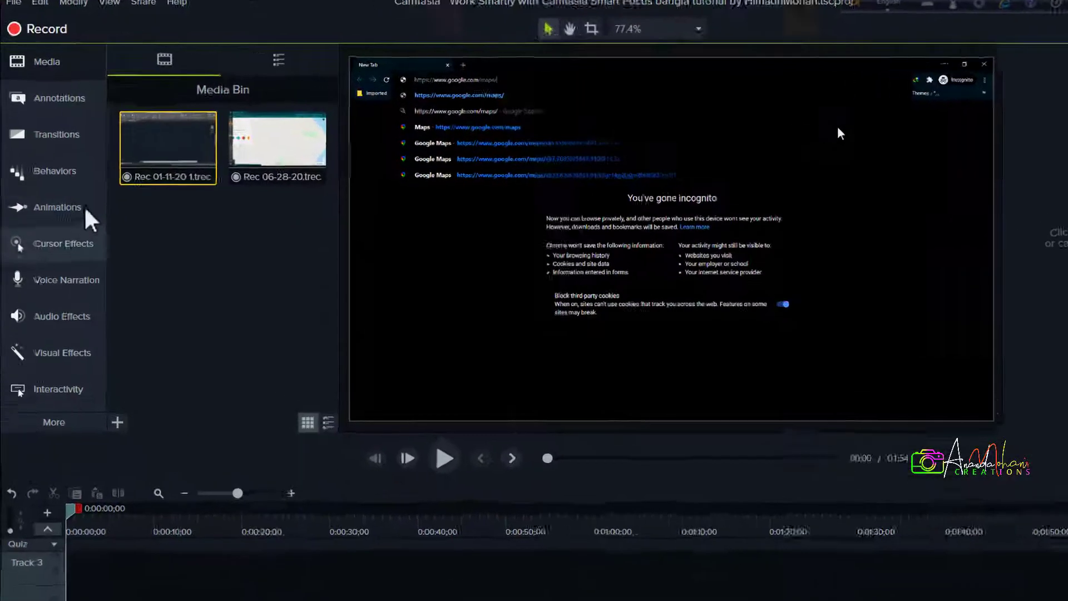
left_click(72, 187)
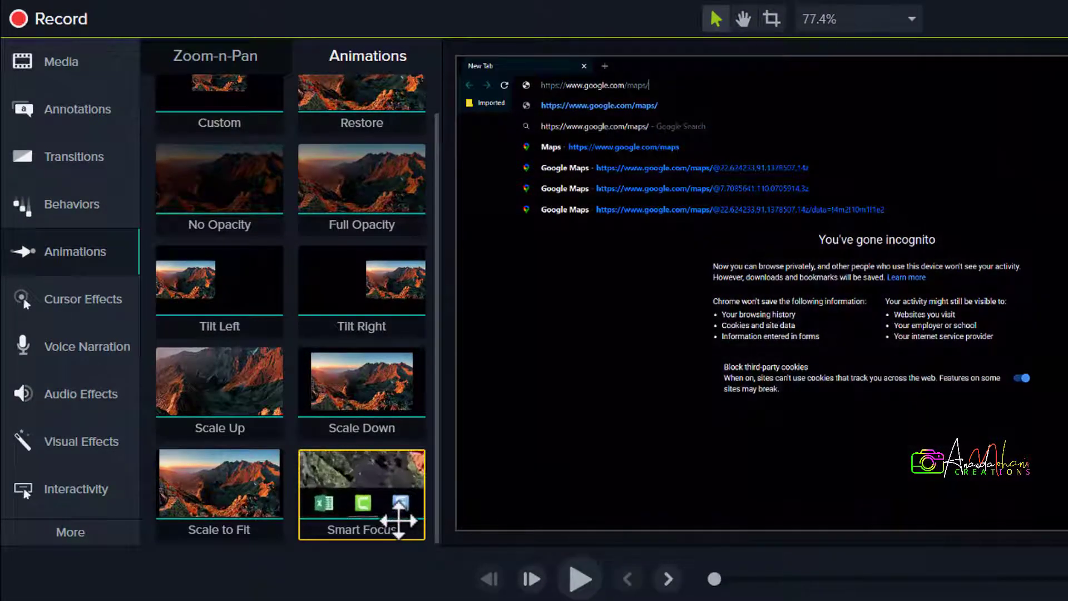
left_click(83, 68)
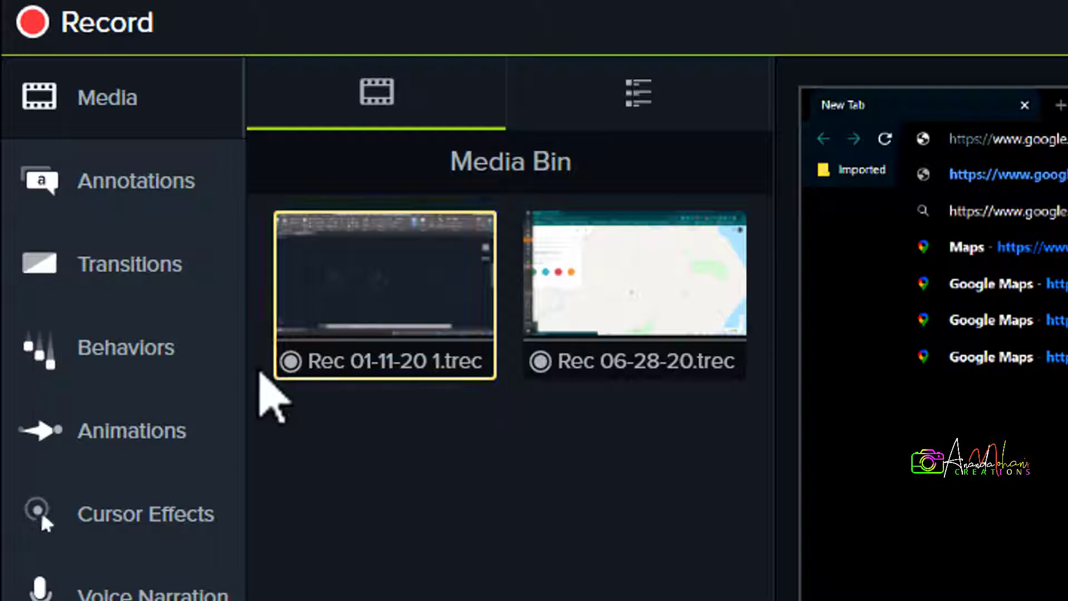
left_click(175, 429)
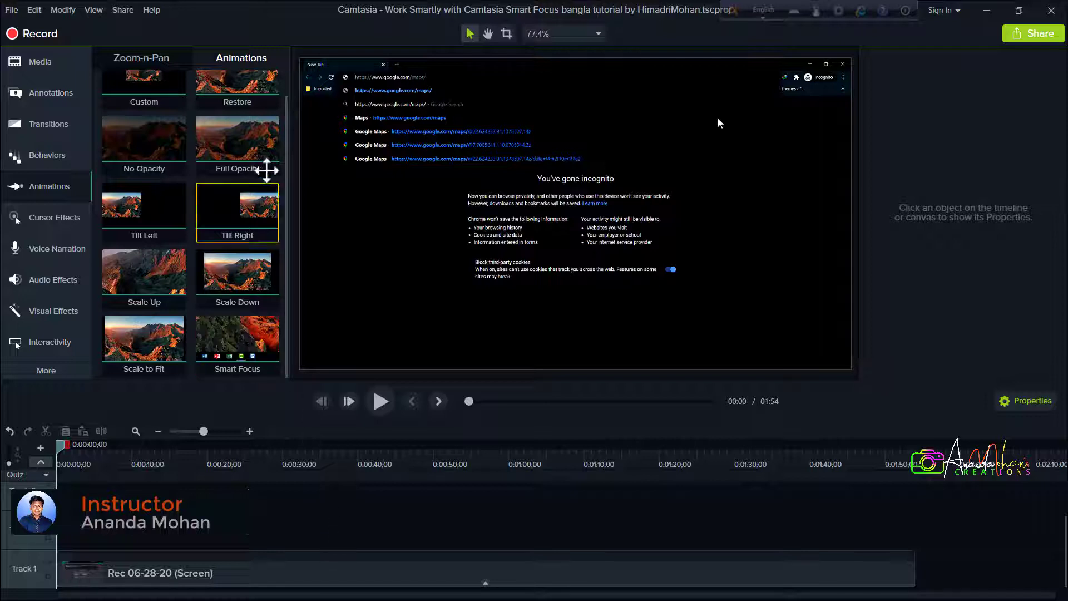
left_click(51, 70)
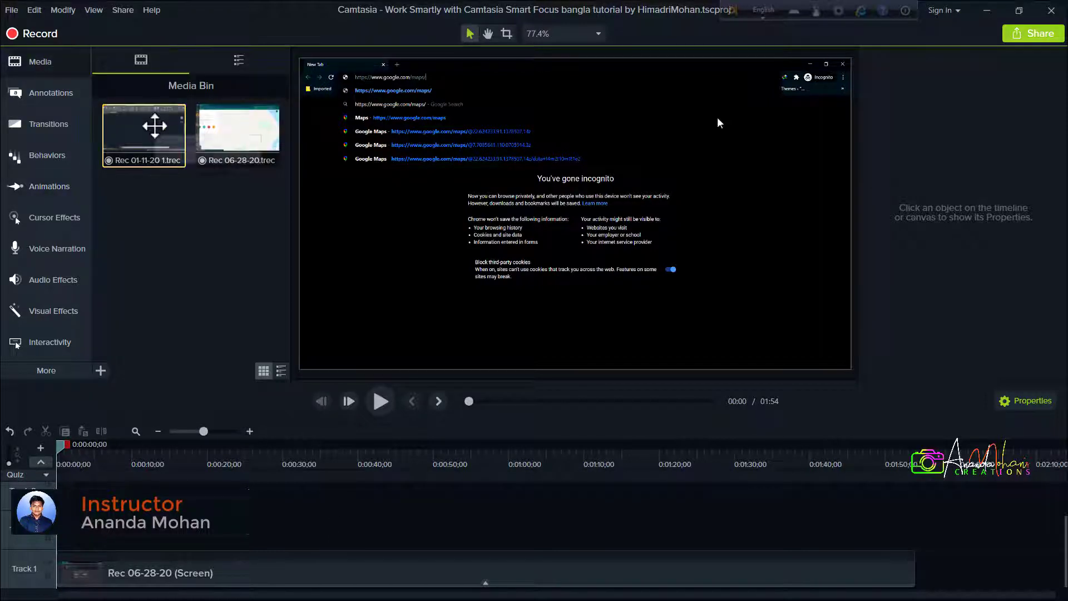
left_click_drag(155, 126, 173, 481)
left_click_drag(239, 538, 210, 581)
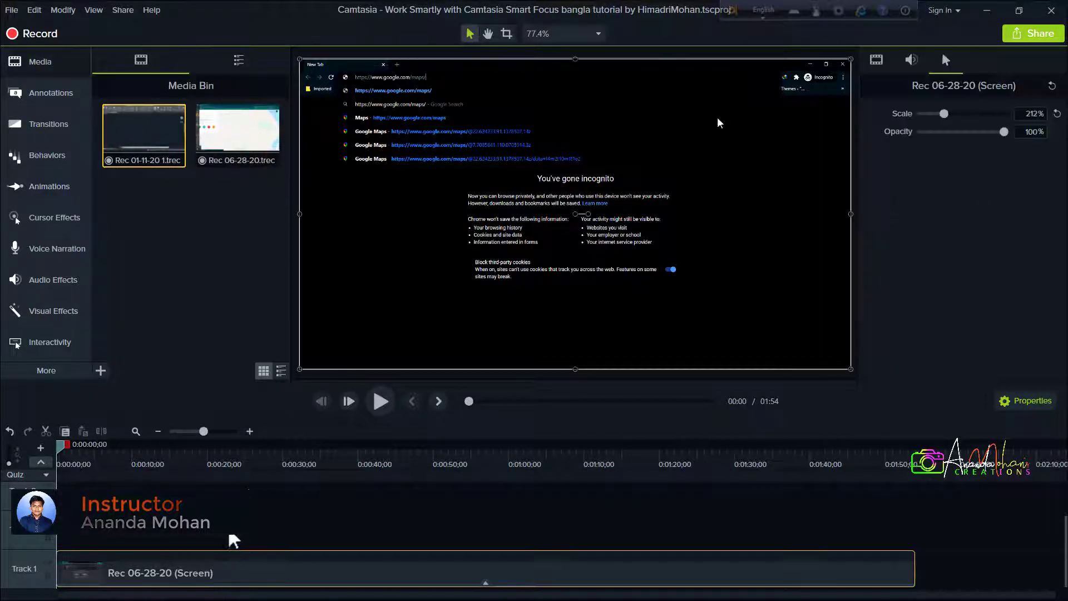
left_click(233, 540)
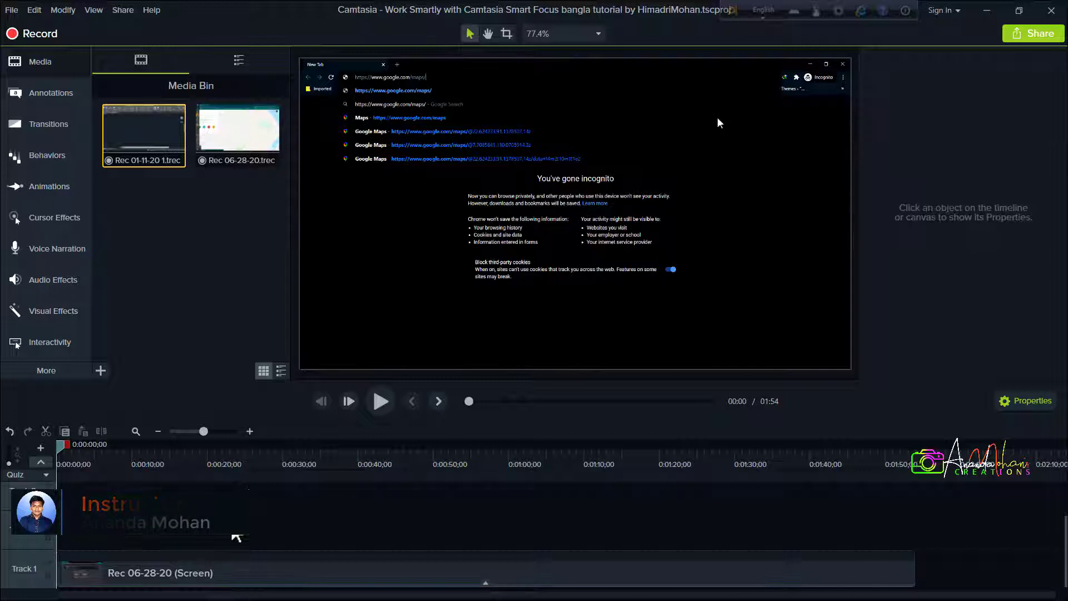
Step: Apply the Smart Focus animation to the Rec 06-28-20 screen recording on Track 1
left_click(62, 189)
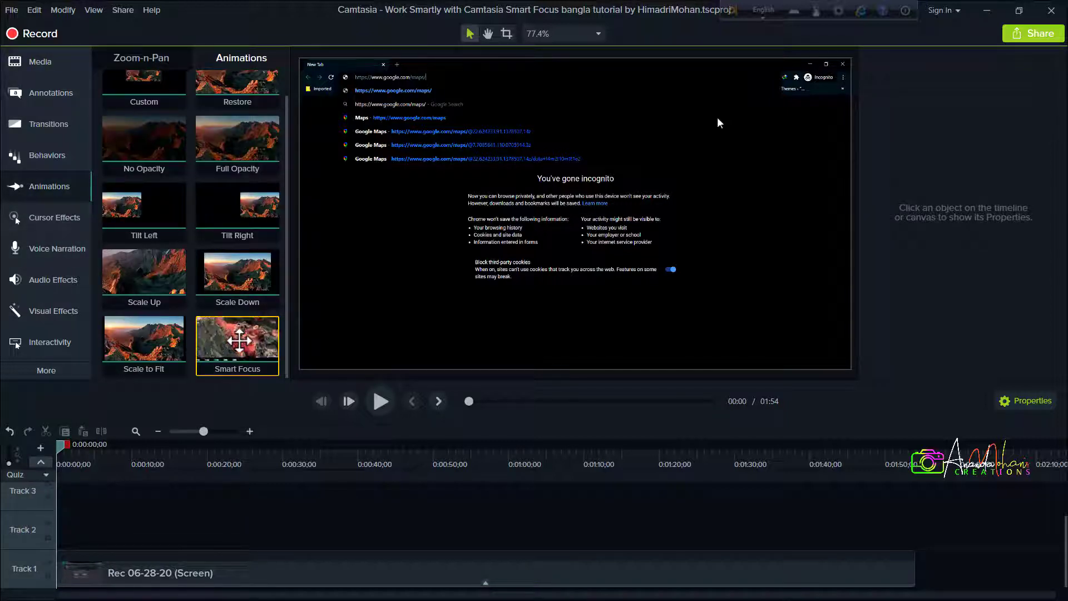
mouse_move(239, 339)
left_mouse_down()
mouse_move(237, 446)
mouse_move(247, 349)
left_mouse_up()
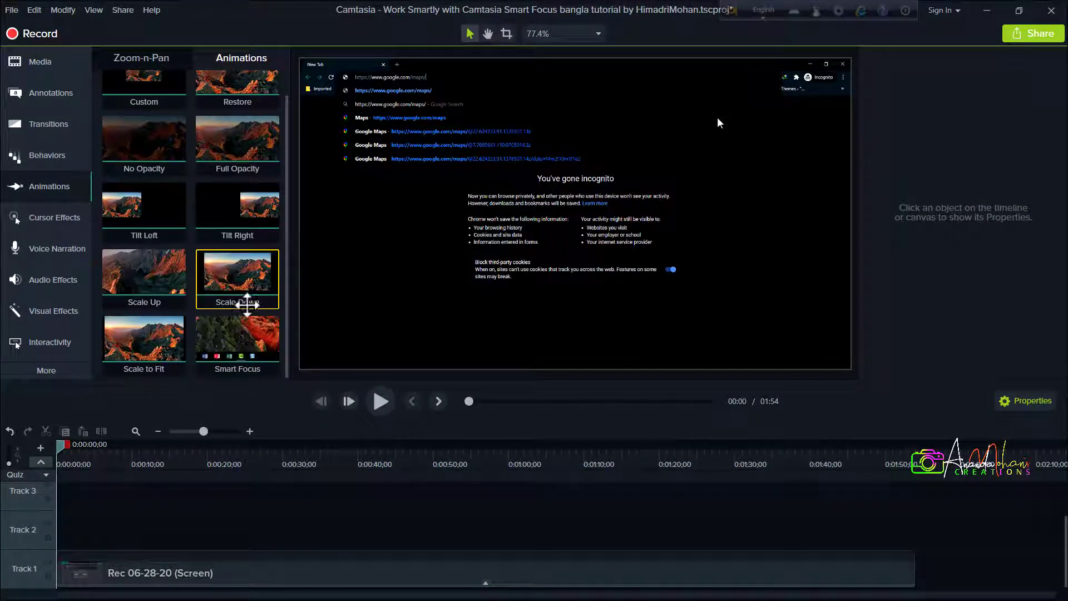
left_click_drag(250, 341, 246, 568)
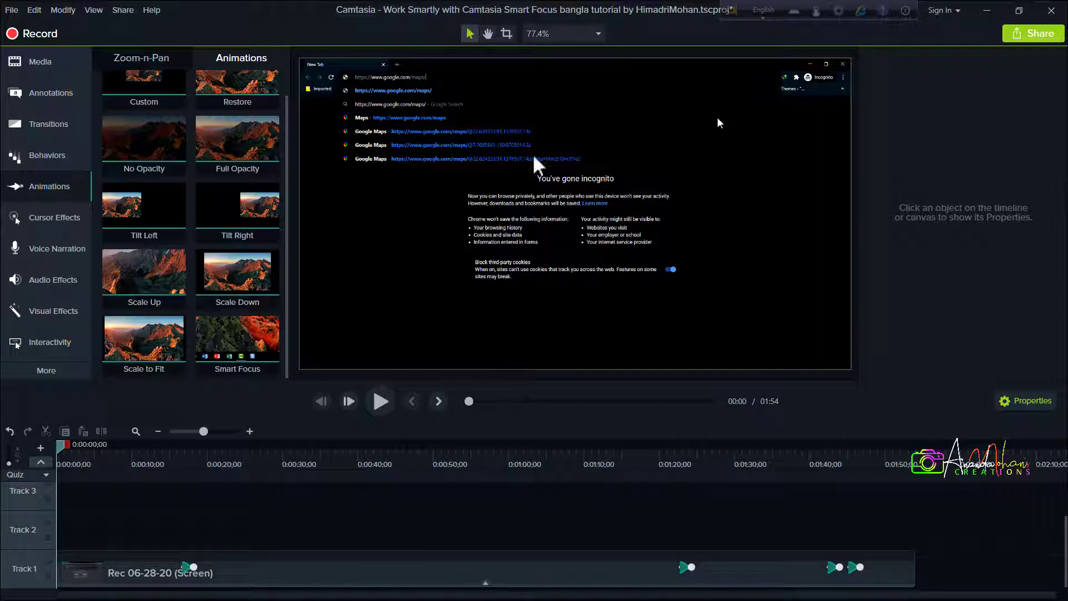
Step: Apply 720p HD (1280x720) as the canvas dimensions in the project settings
left_click(559, 38)
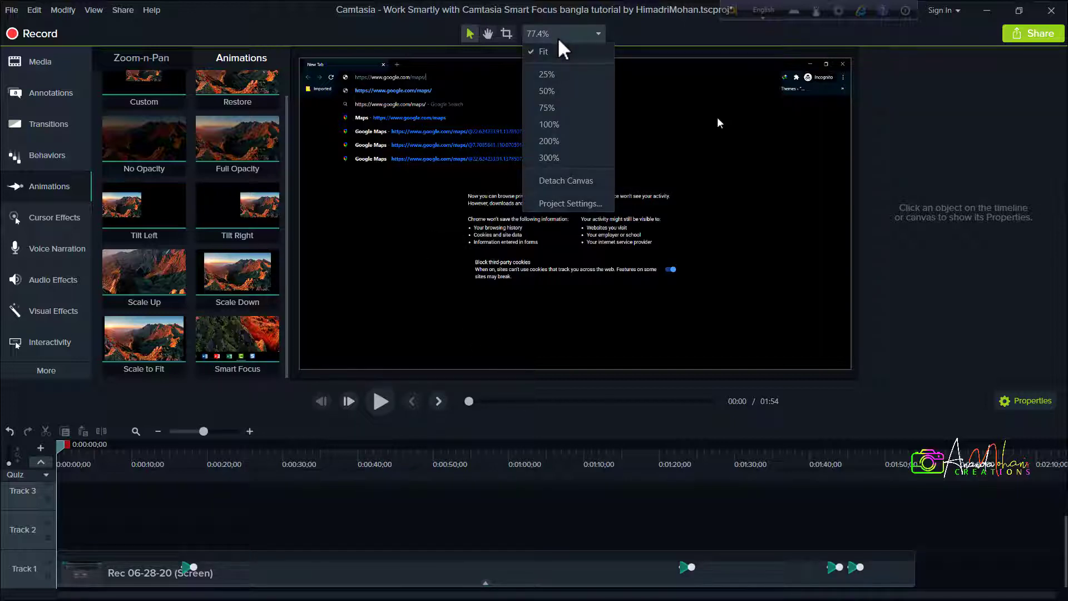
left_click(583, 208)
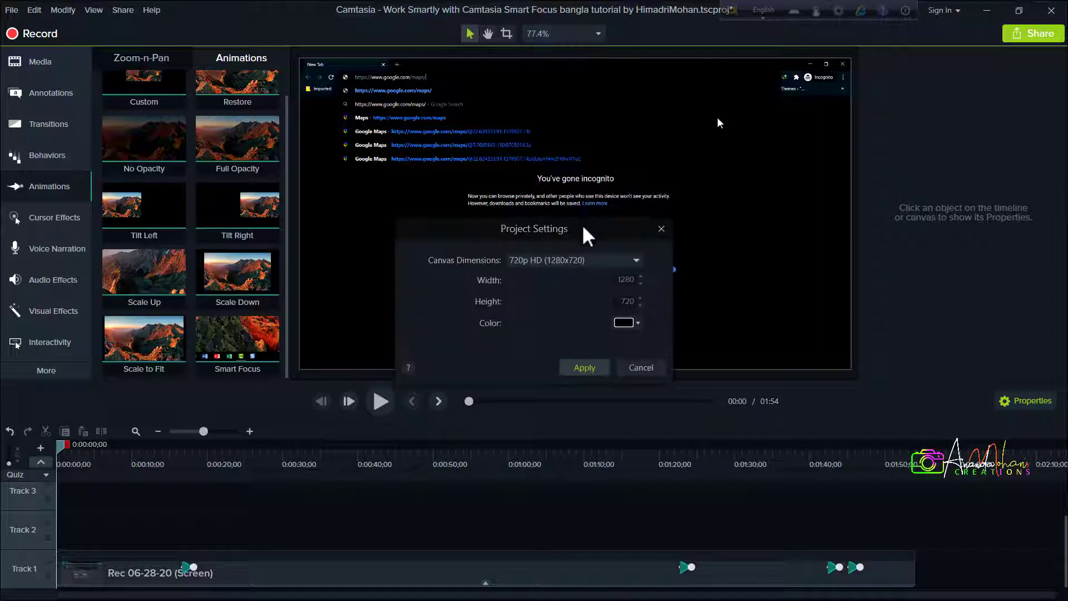
left_click(526, 265)
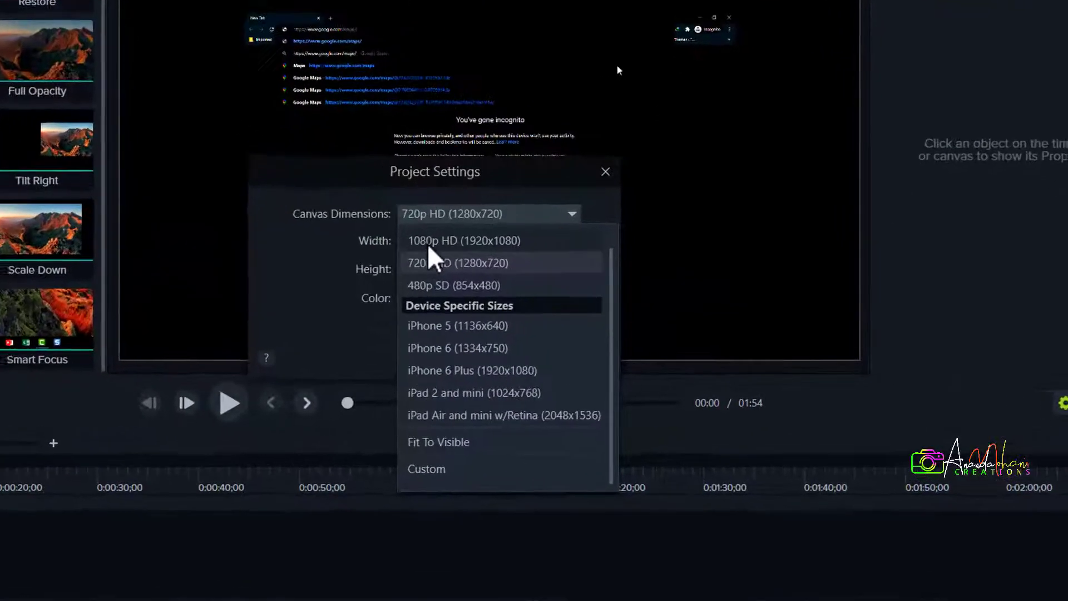
left_click(512, 205)
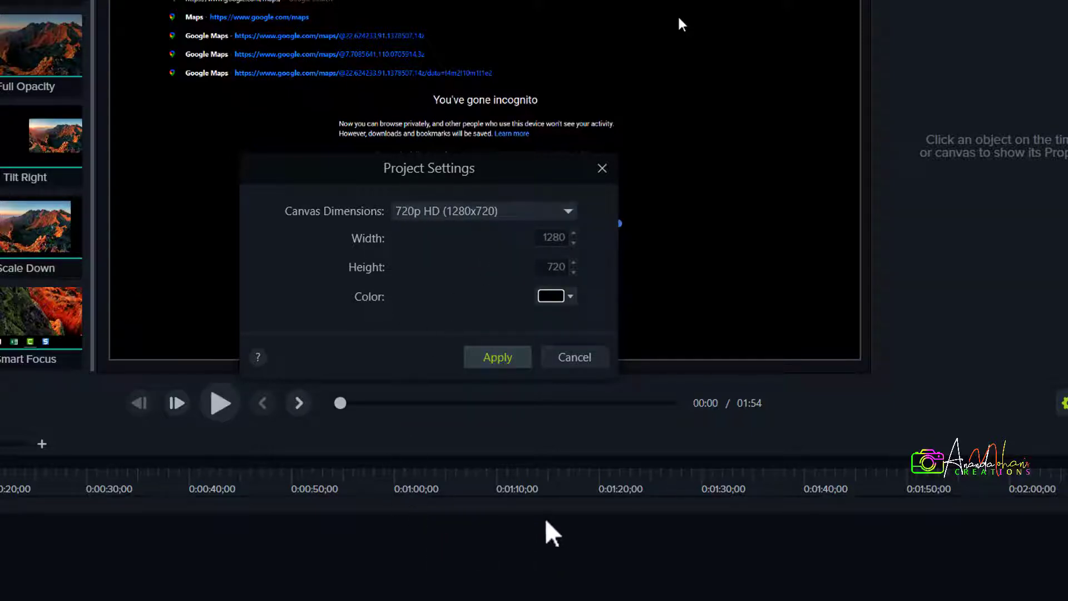
left_click(531, 215)
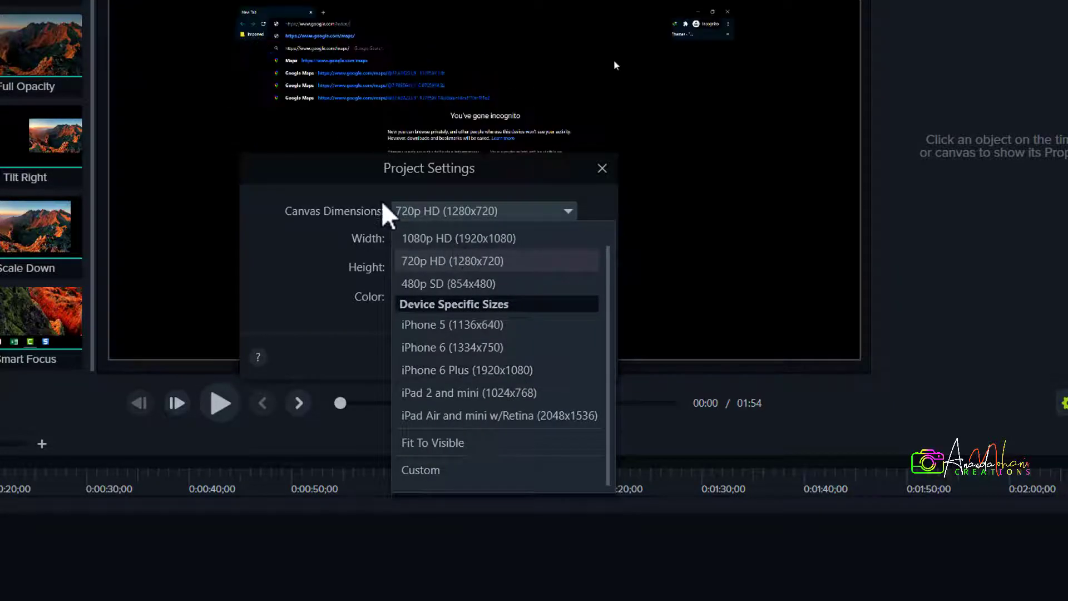
left_click(384, 213)
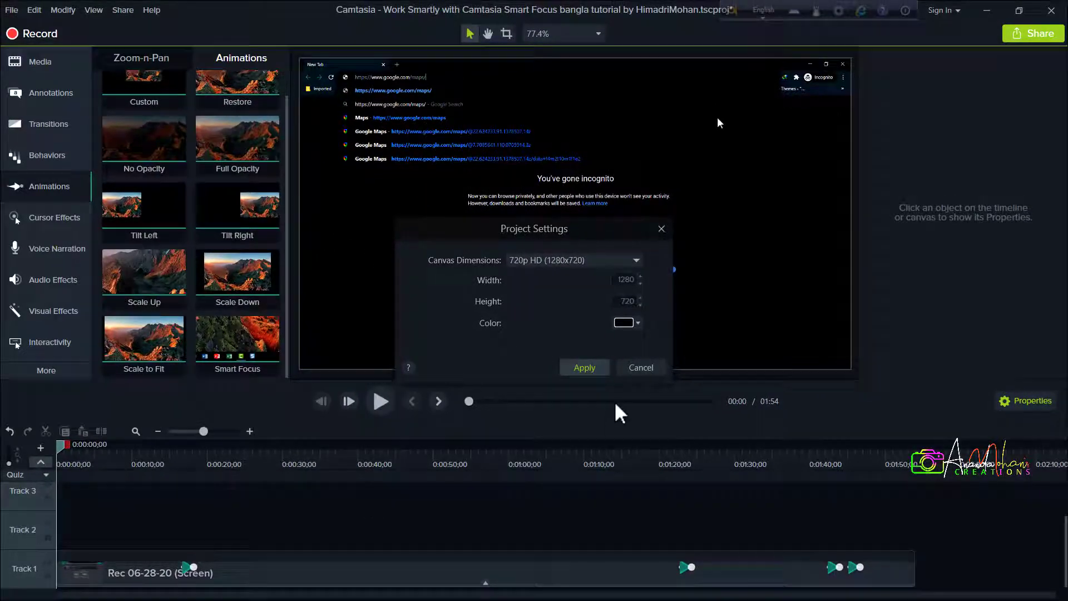
left_click(585, 368)
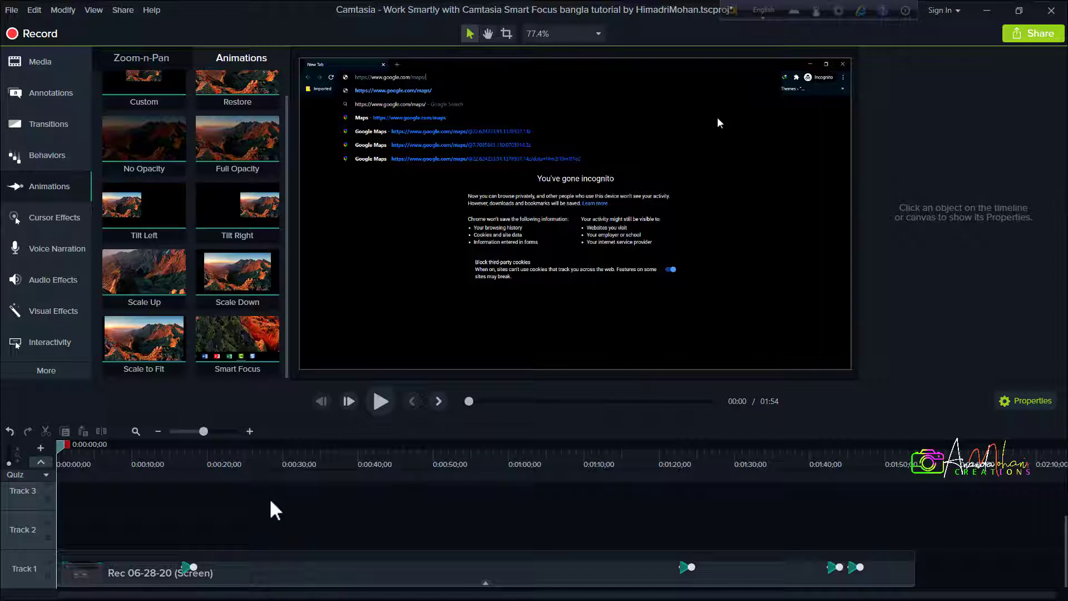
Step: Preview the Smart Focus zooms by playing the clip from about 0:00:16 and again from about 0:01:21
left_click(186, 570)
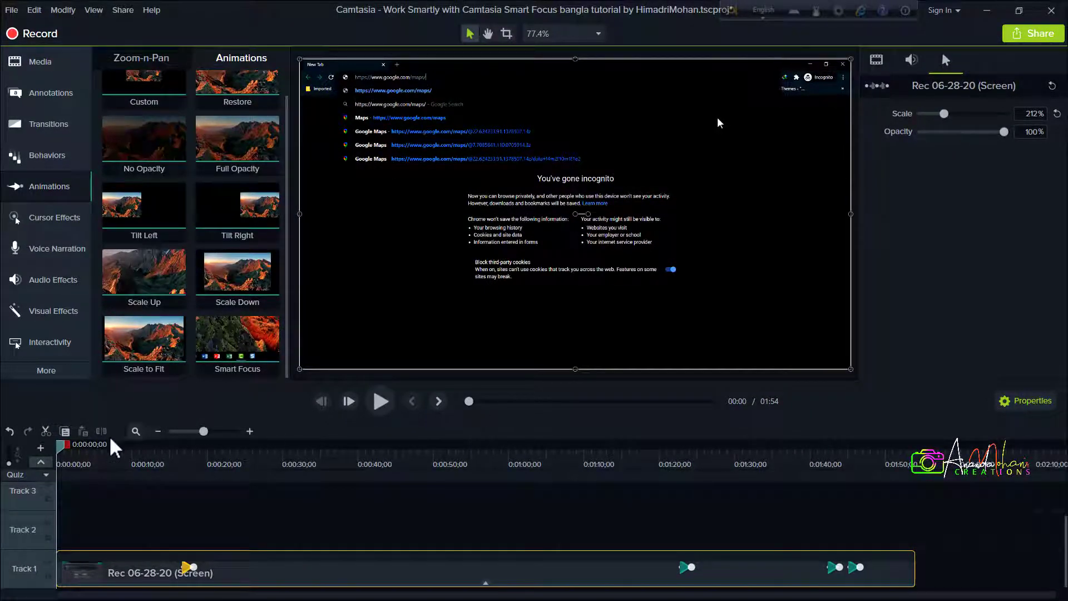
left_click_drag(62, 453, 184, 500)
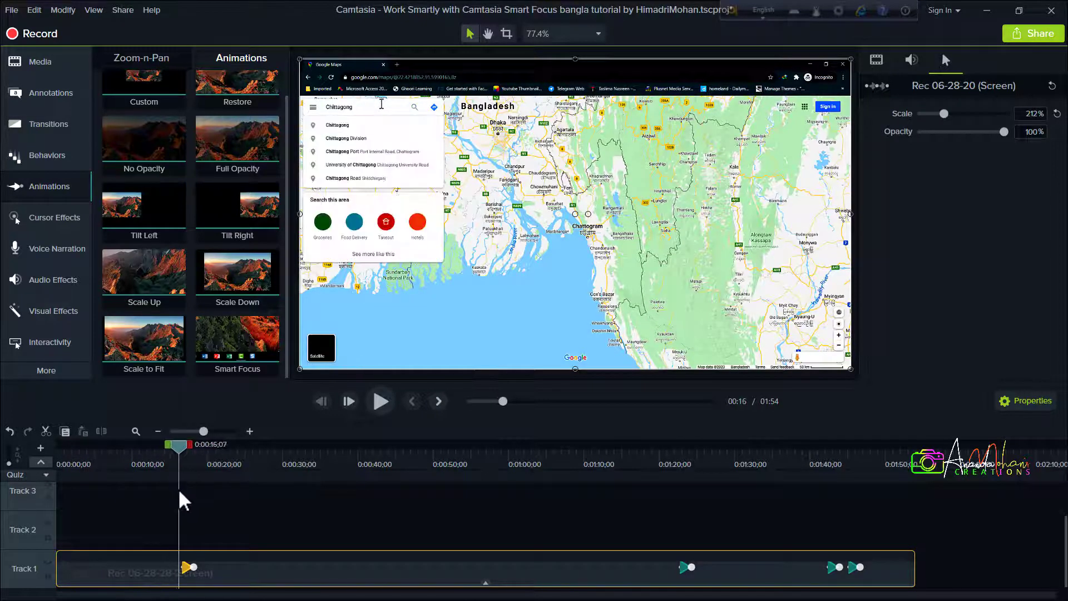
left_click(384, 405)
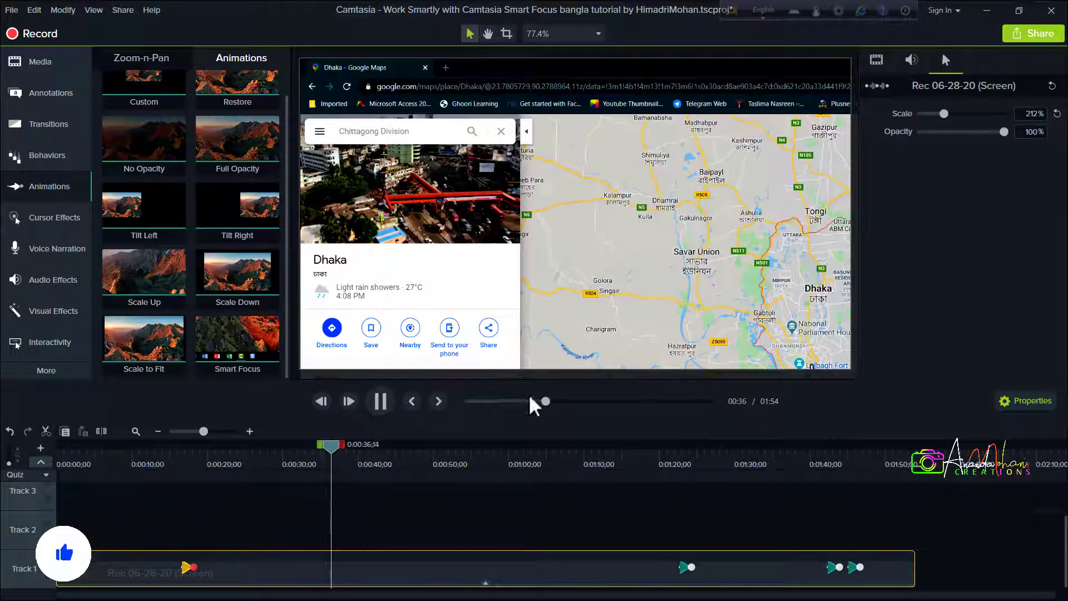
left_click(381, 401)
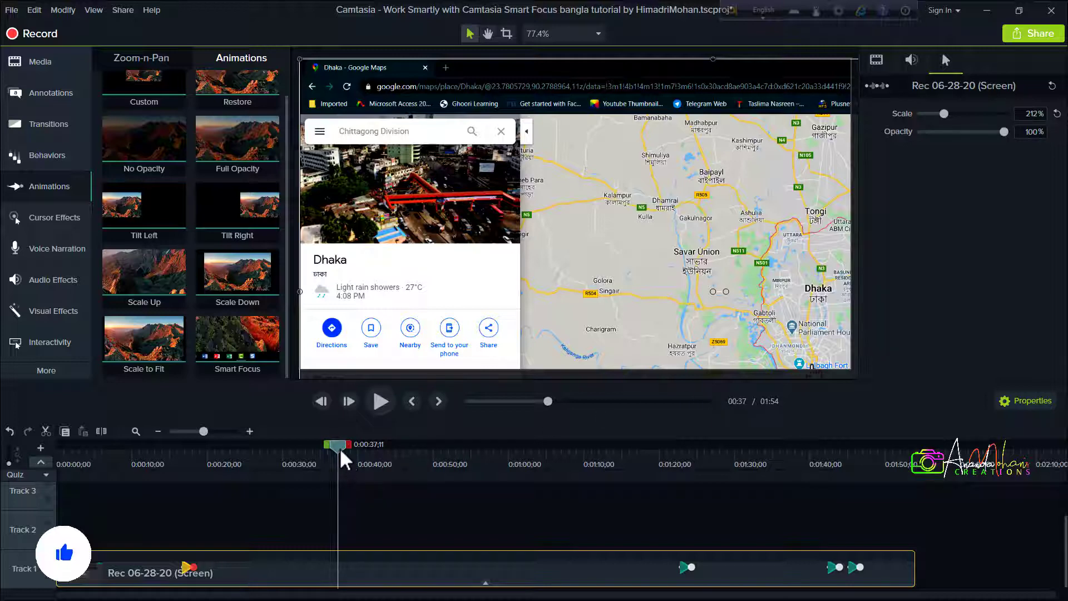
left_click_drag(339, 447, 674, 566)
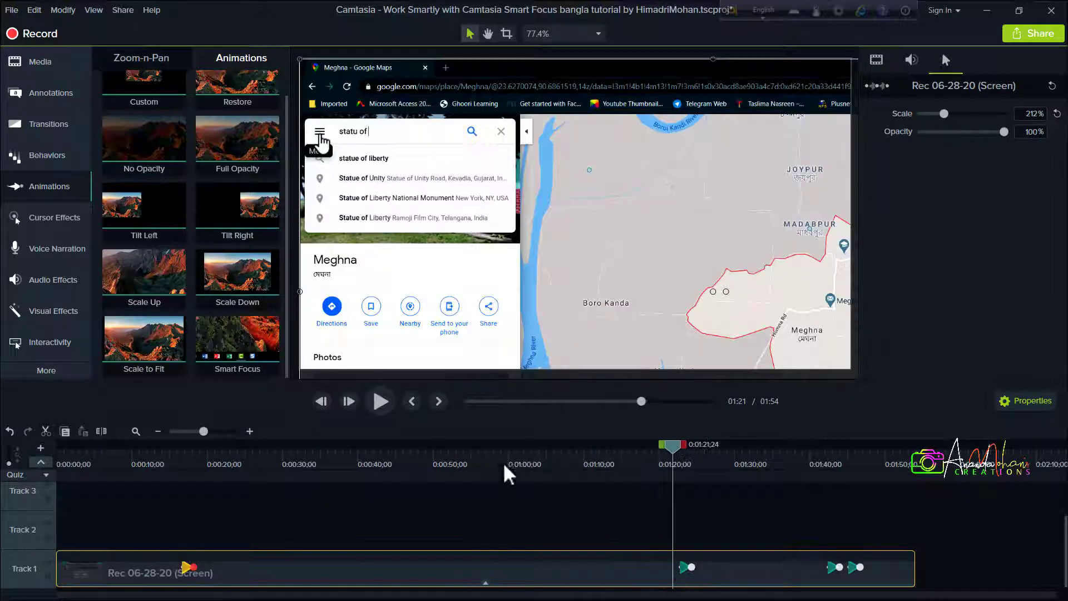
left_click(387, 403)
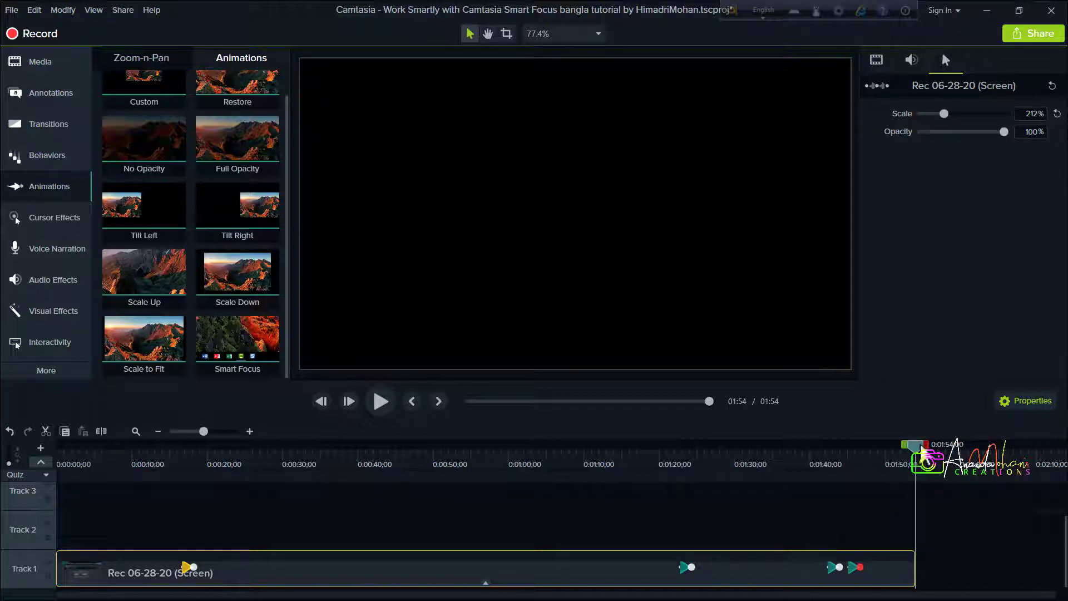
Step: Lengthen the second Smart Focus animation on Track 1 by extending its start back to about 0:01:20, and play it from about 0:01:19
left_click_drag(915, 445, 798, 448)
left_click(661, 495)
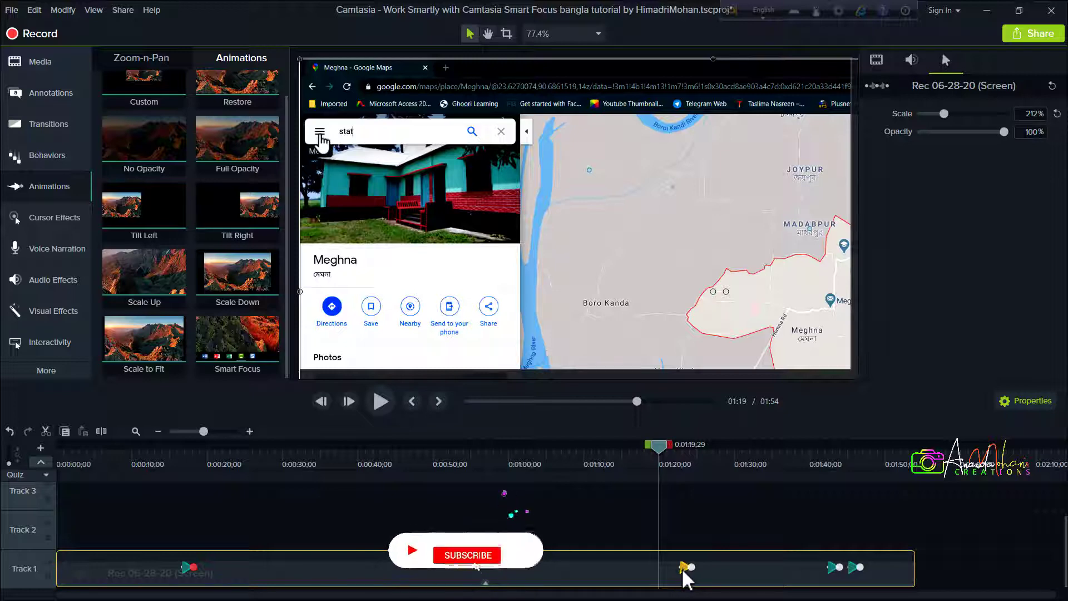
left_click_drag(682, 575, 661, 570)
left_click_drag(662, 446, 655, 447)
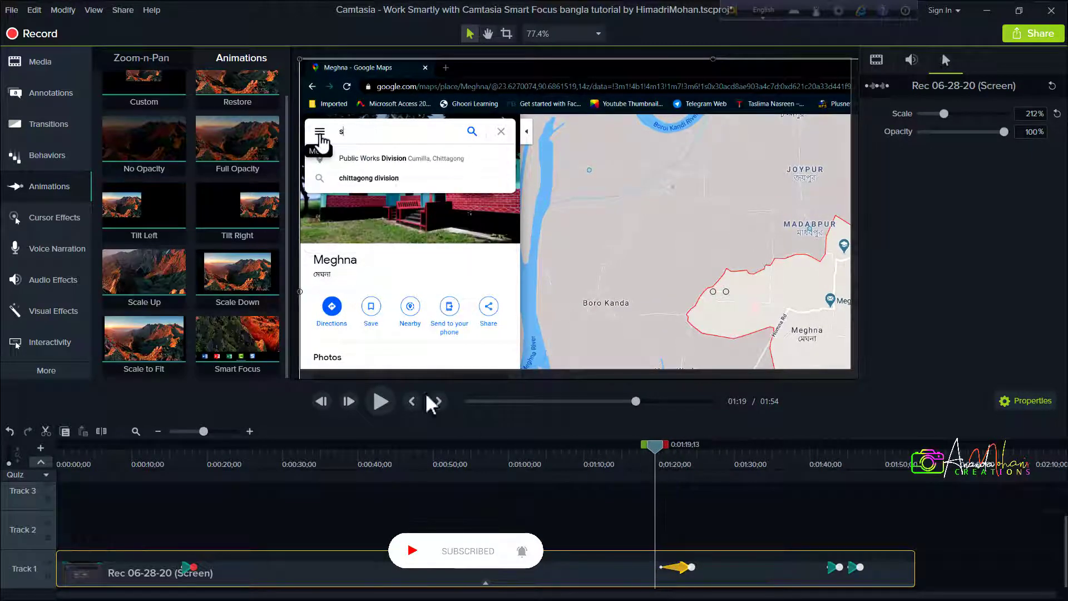
left_click(380, 401)
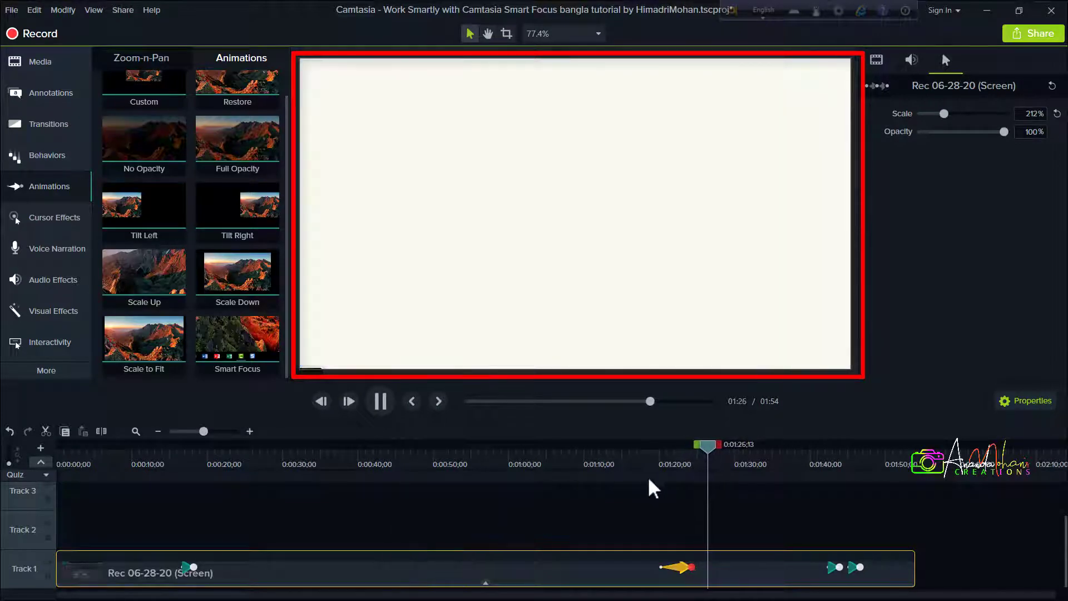
Step: Lengthen the first Smart Focus animation on Track 1 by extending its start back to about 0:00:14, and preview the slower zoom
left_click_drag(226, 541, 177, 546)
left_click(378, 408)
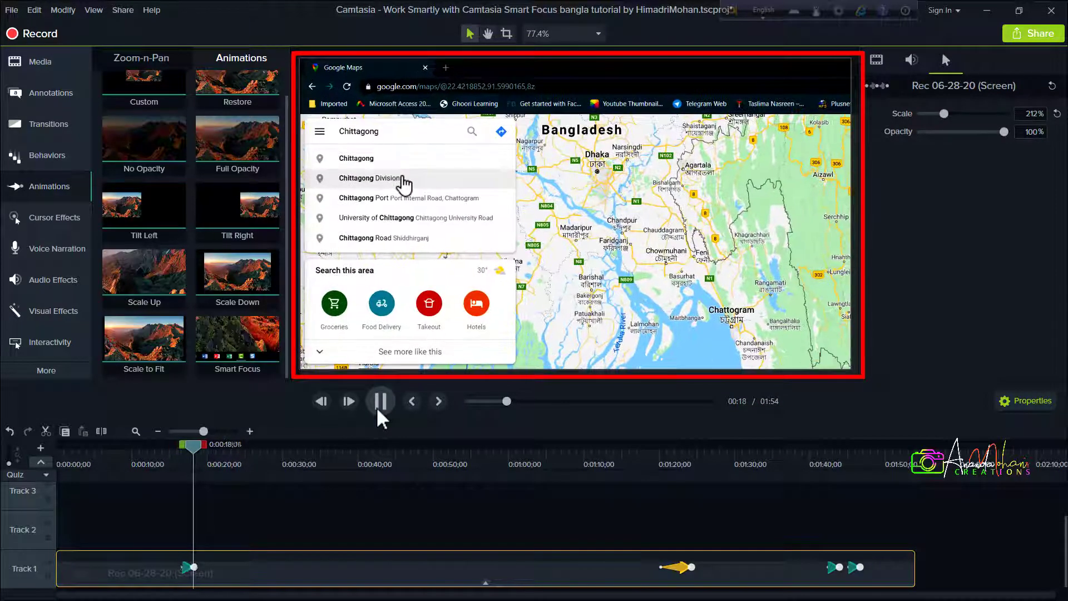
left_click(378, 408)
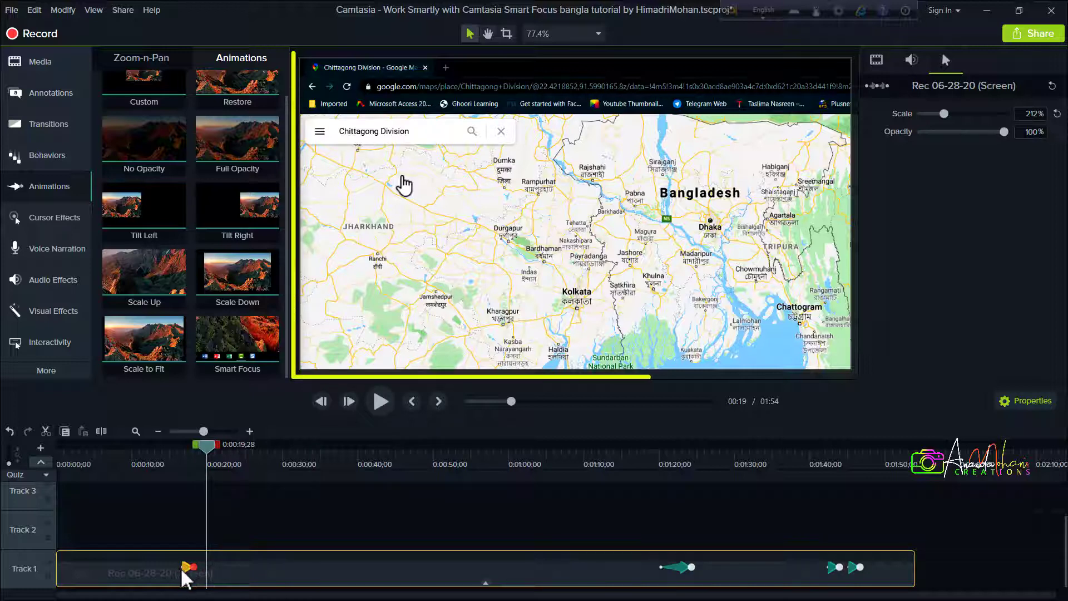
left_click_drag(185, 567, 166, 568)
mouse_move(164, 452)
left_mouse_down()
mouse_move(154, 455)
mouse_move(165, 447)
left_mouse_up()
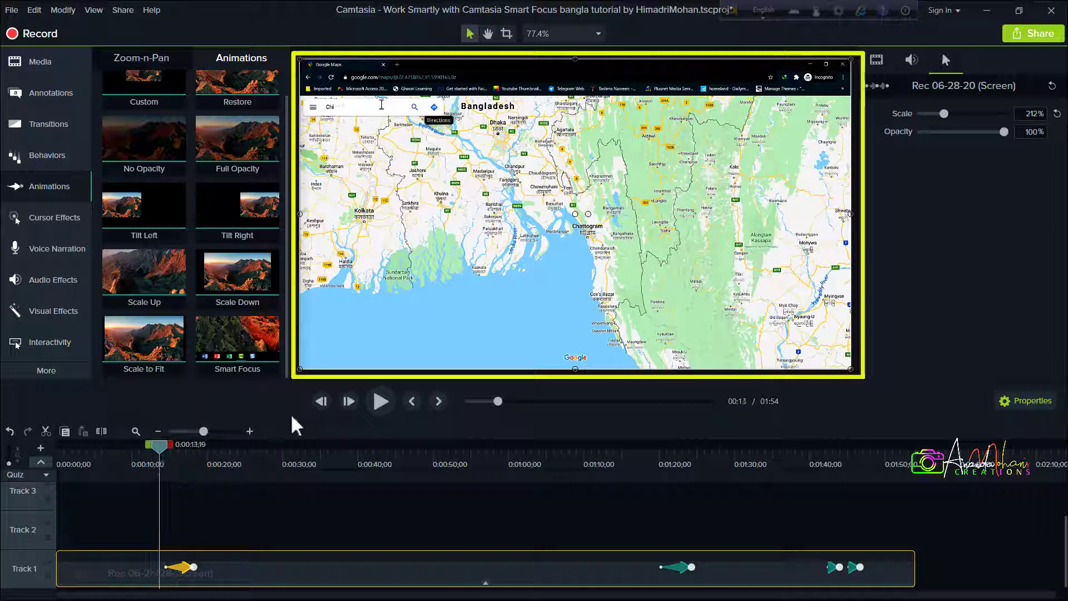
left_click(379, 404)
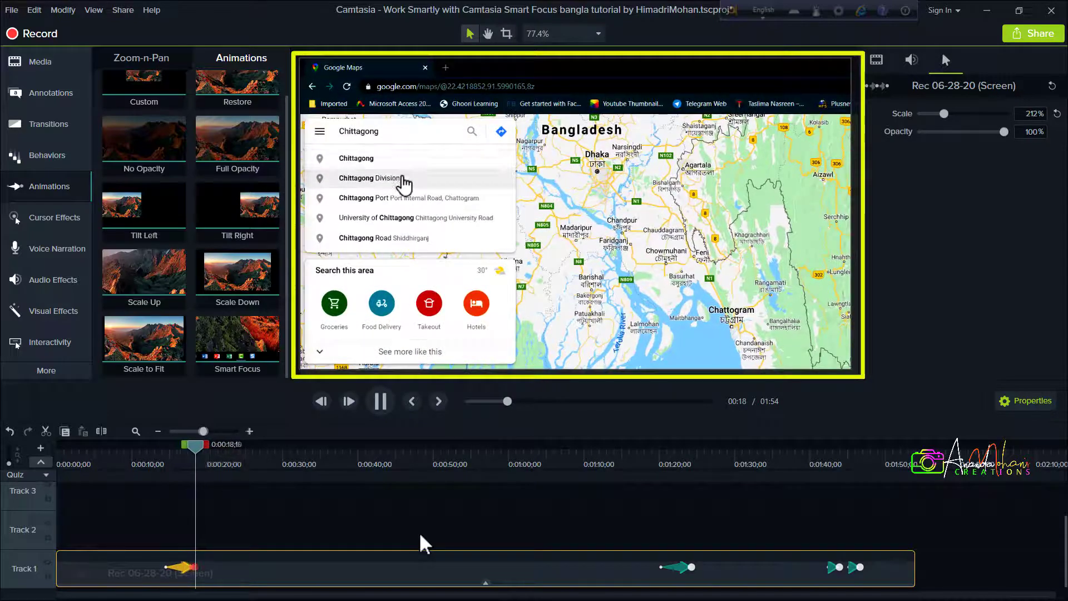
left_click(419, 532)
left_click(380, 401)
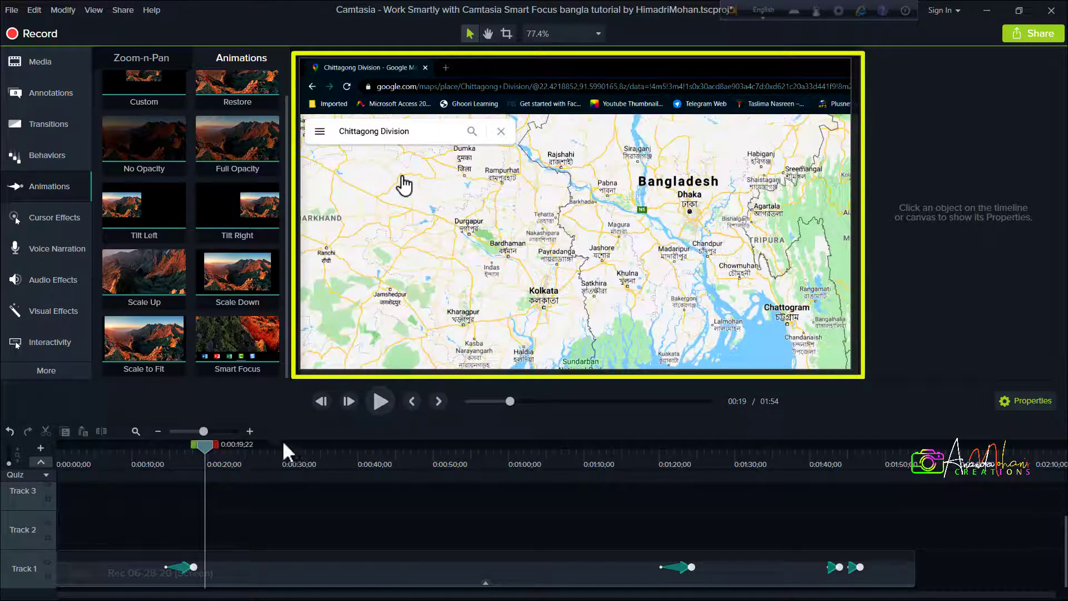
left_click(45, 58)
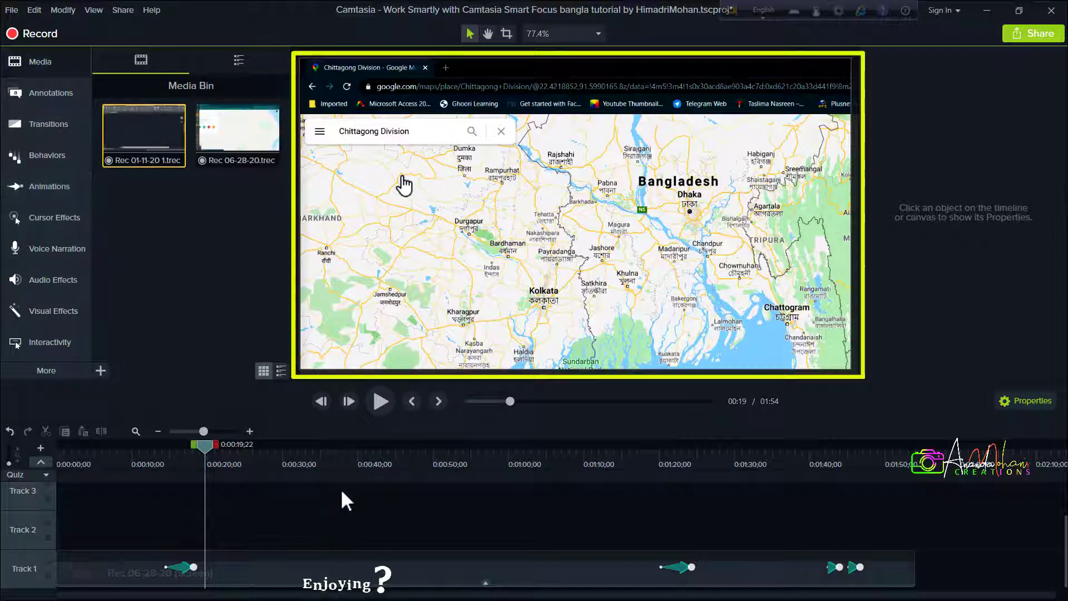
left_click(35, 92)
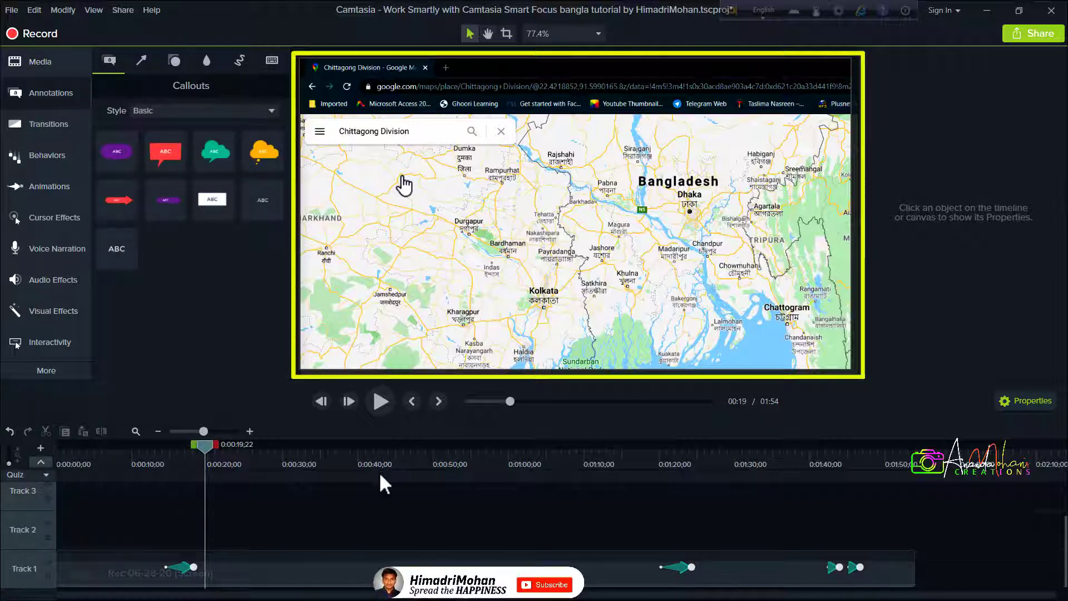
left_click(1023, 37)
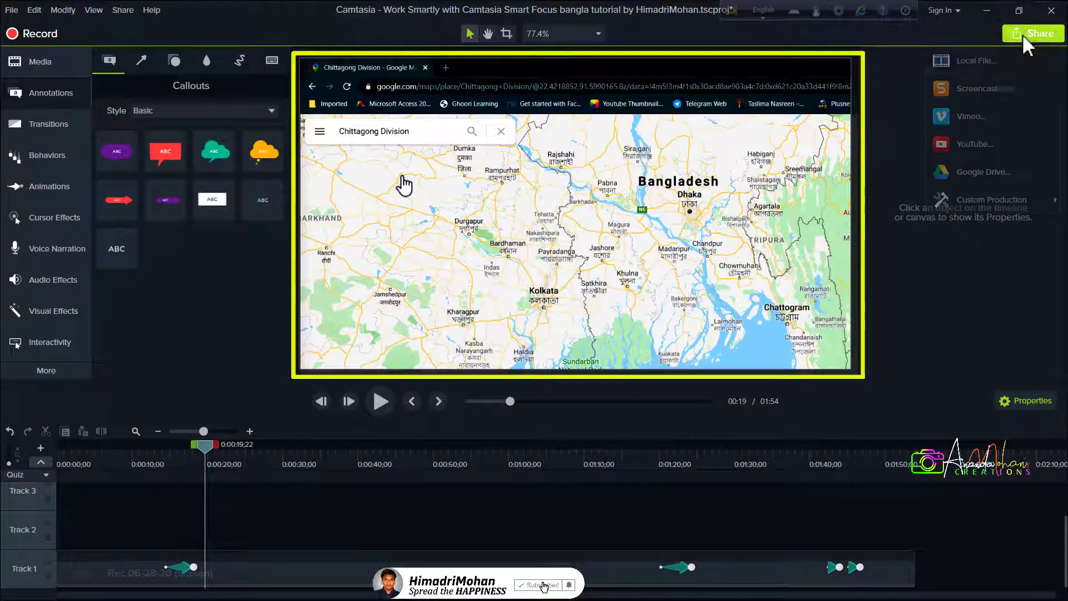
left_click(696, 499)
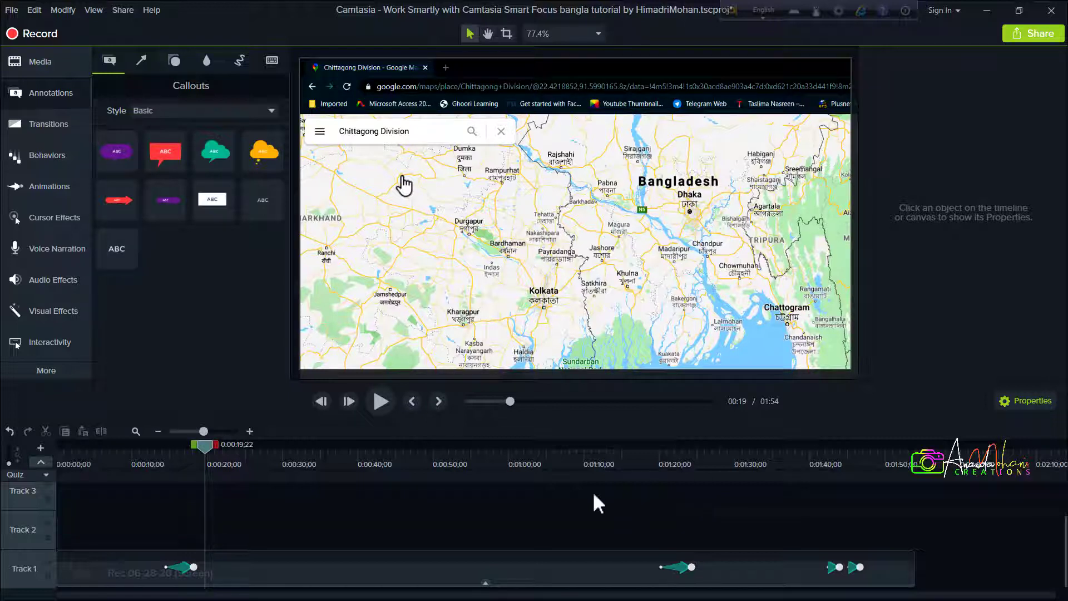
left_click(572, 562)
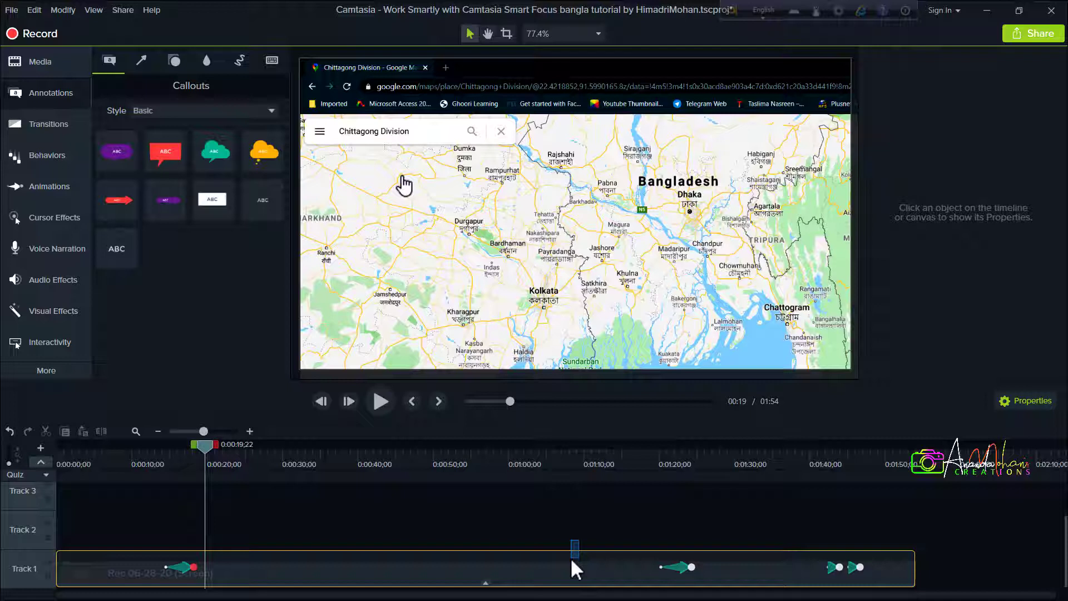
left_click(585, 502)
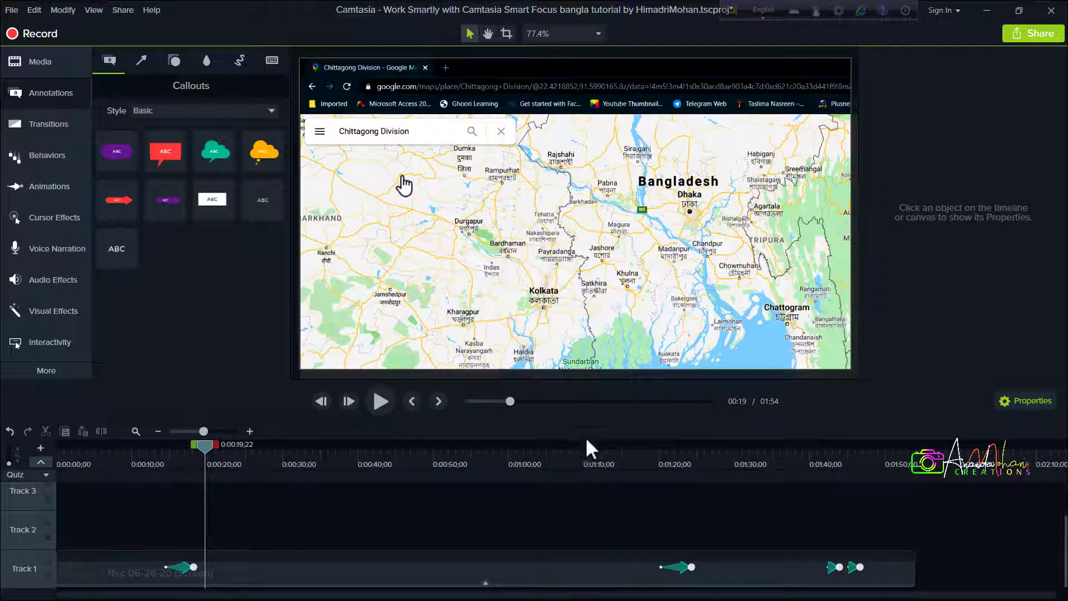